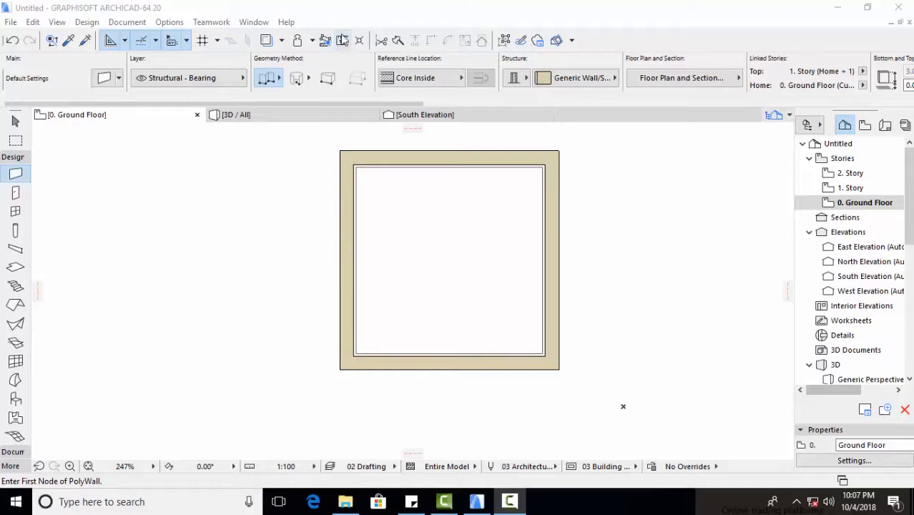
pyautogui.scroll(-2, 288, 186)
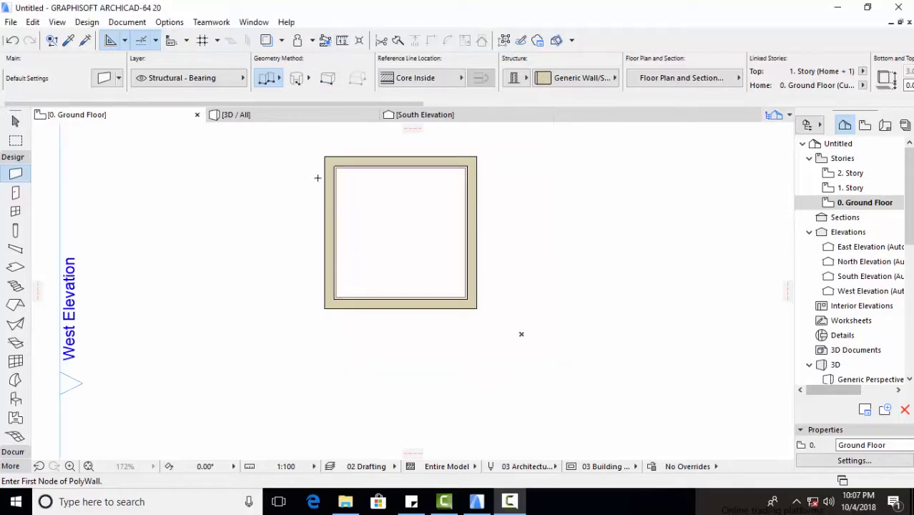
pyautogui.click(342, 43)
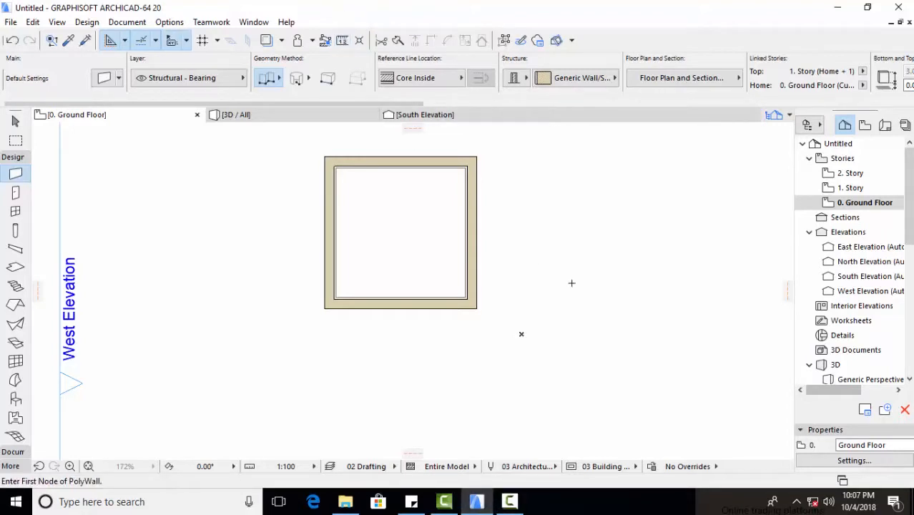
pyautogui.press('m')
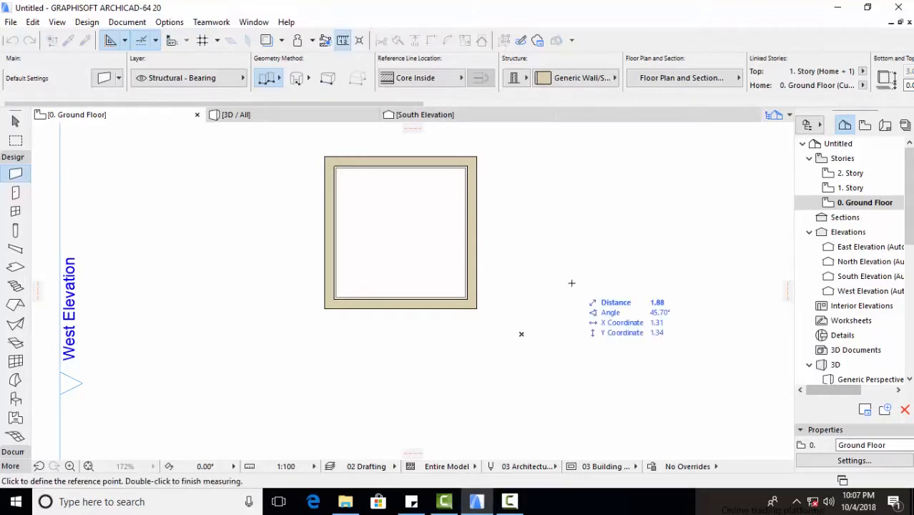
pyautogui.press('Escape')
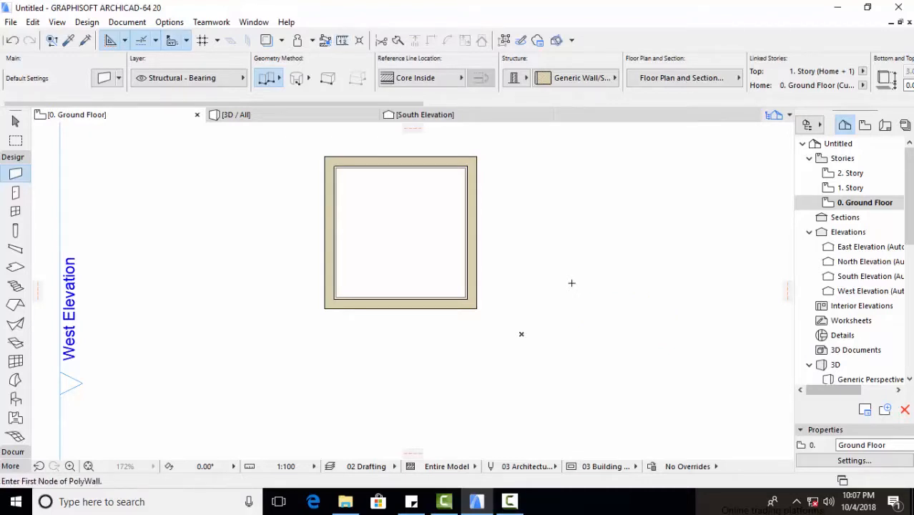
pyautogui.press('m')
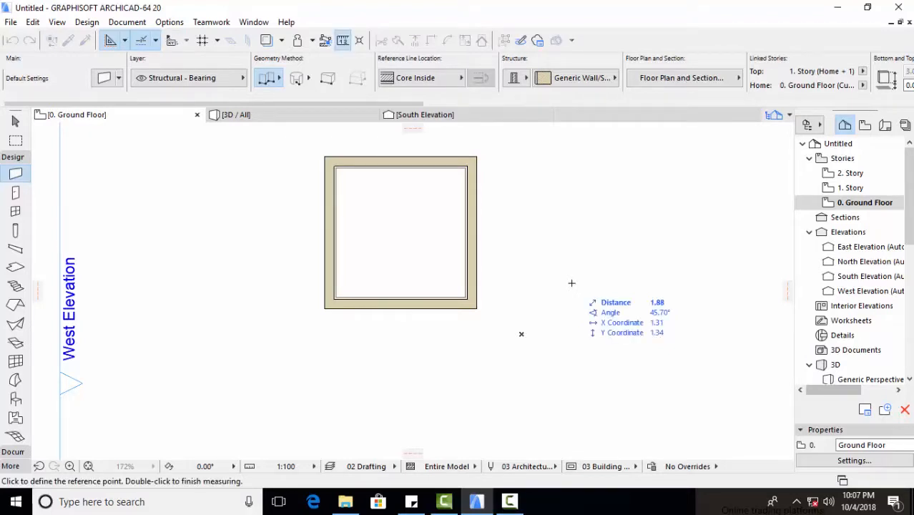
pyautogui.press('Escape')
pyautogui.press('m')
pyautogui.scroll(1, 507, 156)
pyautogui.scroll(-1, 326, 220)
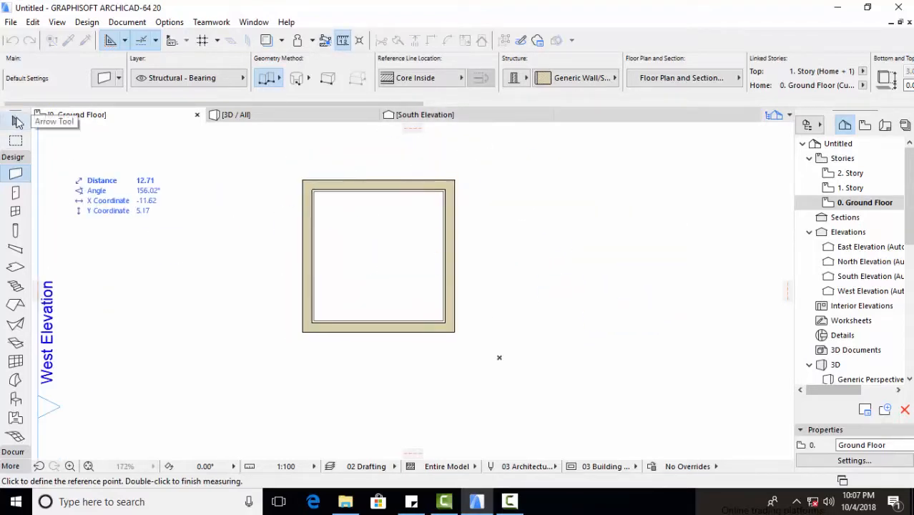
# Step: Delete all four walls of the existing square room on the ground floor plan
pyautogui.click(15, 121)
pyautogui.moveTo(490, 351); pyautogui.dragTo(278, 179)
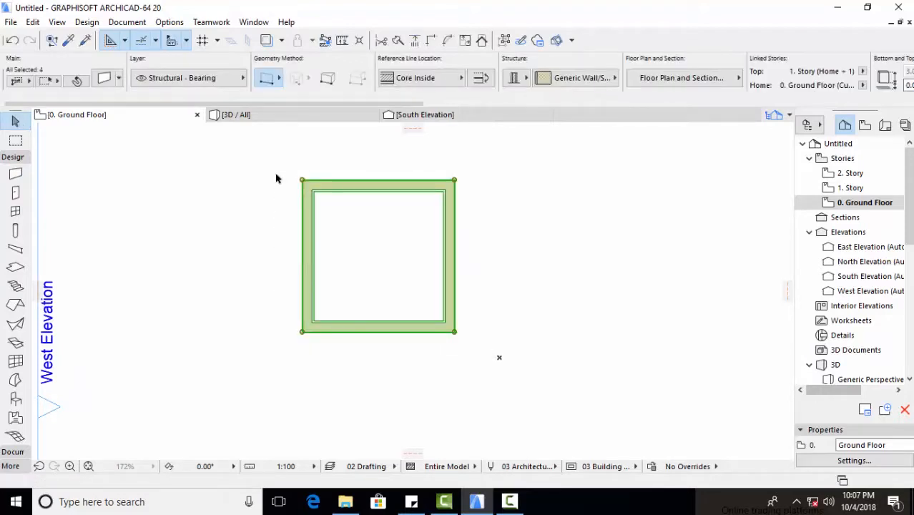
pyautogui.press('Delete')
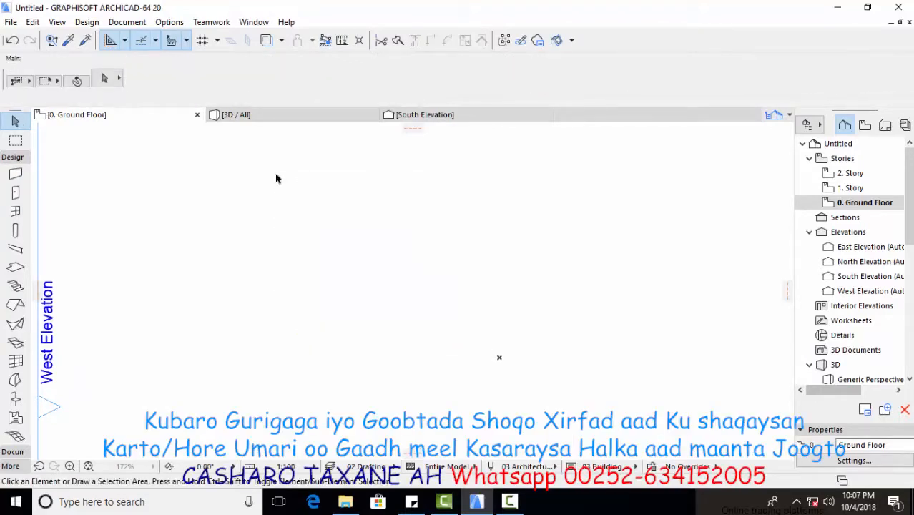
# Step: Draw a closed square room of chained walls with sides 4 m long on the ground floor plan
pyautogui.click(16, 174)
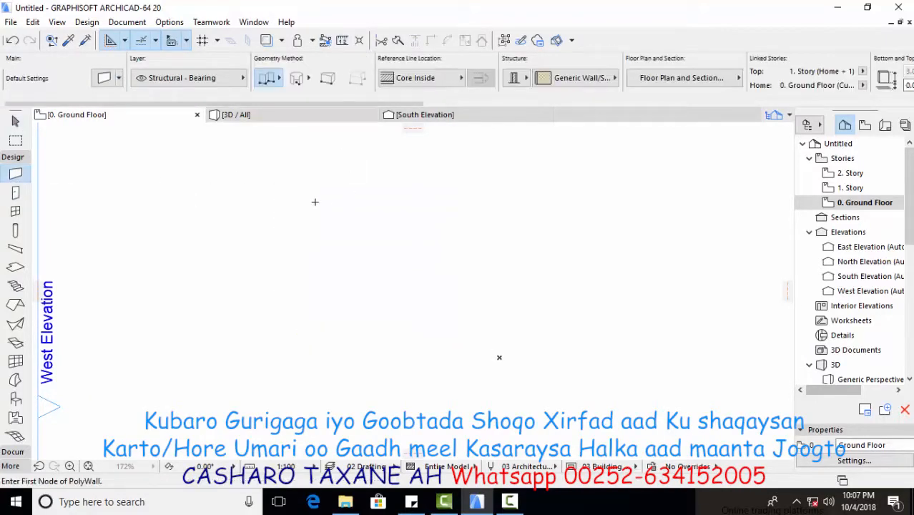
pyautogui.click(290, 198)
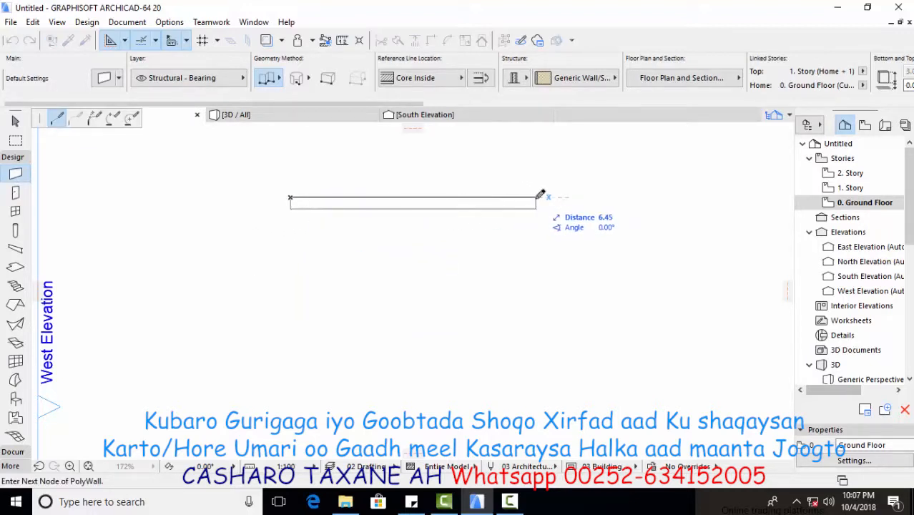
pyautogui.write('4')
pyautogui.press('Return')
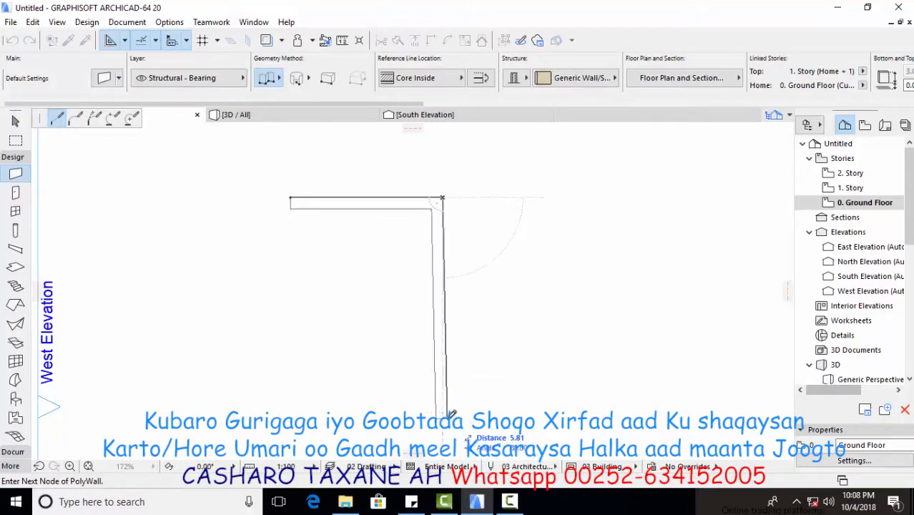
pyautogui.write('4')
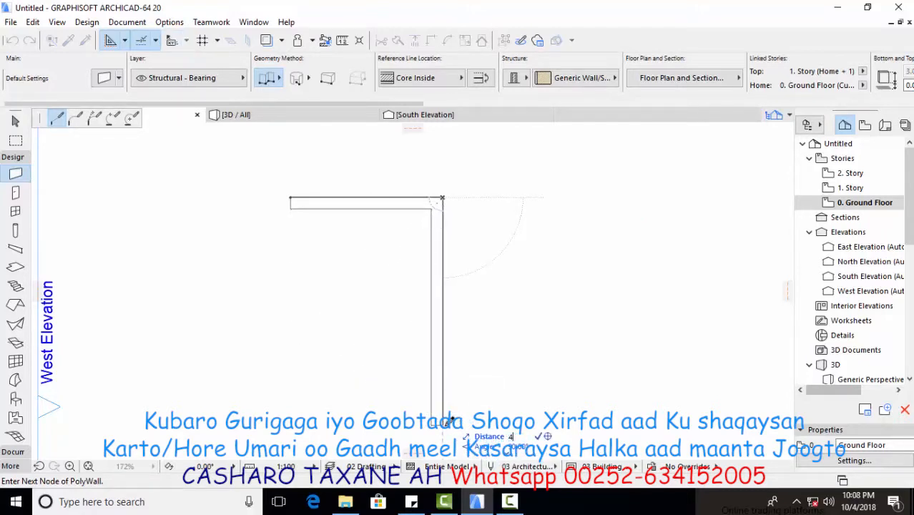
pyautogui.press('Return')
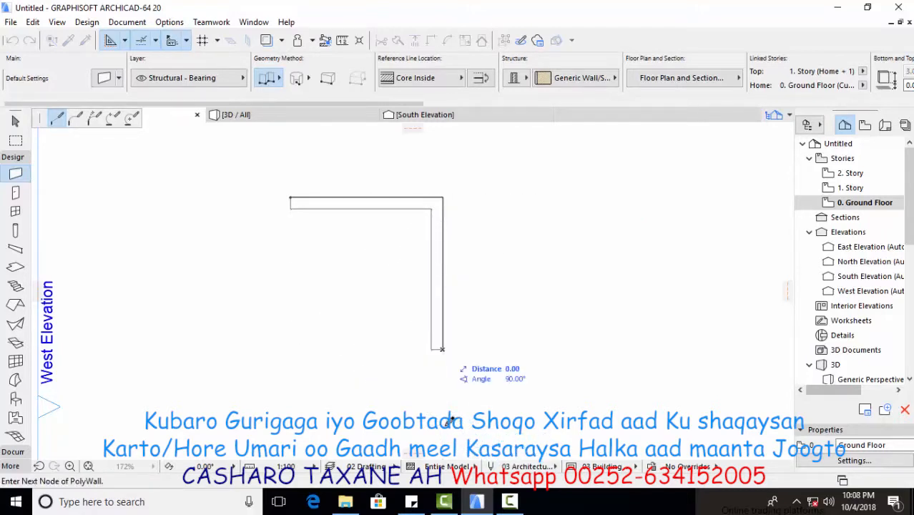
pyautogui.click(292, 349)
pyautogui.click(291, 199)
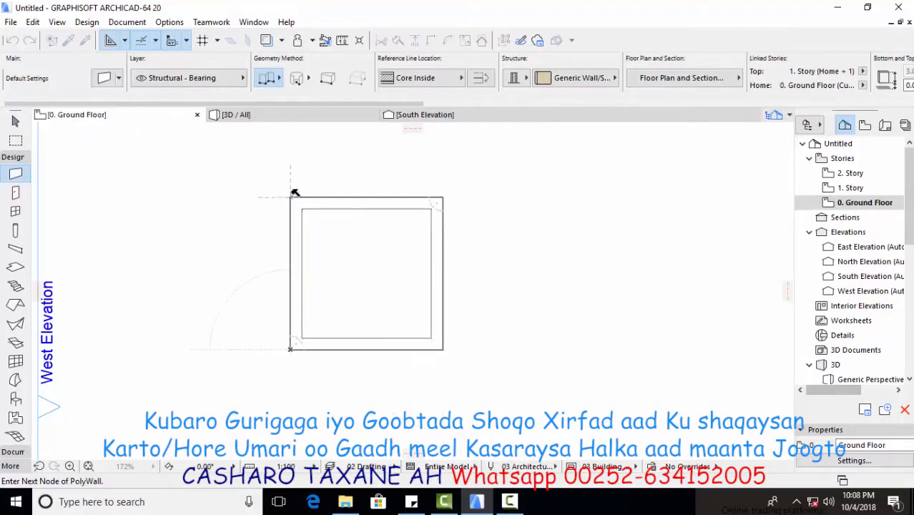
# Step: Measure the outer length of the room's upper wall from corner to corner, repeating the measurement once
pyautogui.scroll(1, 445, 272)
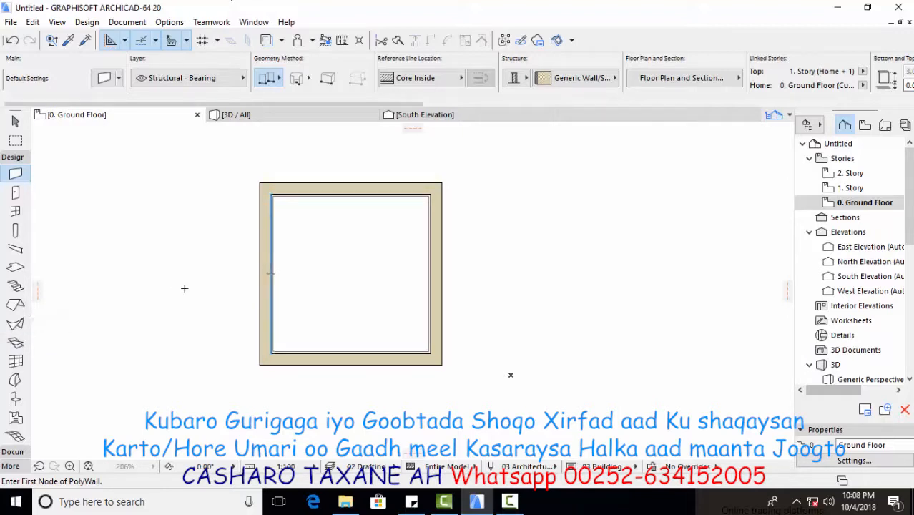
pyautogui.click(343, 41)
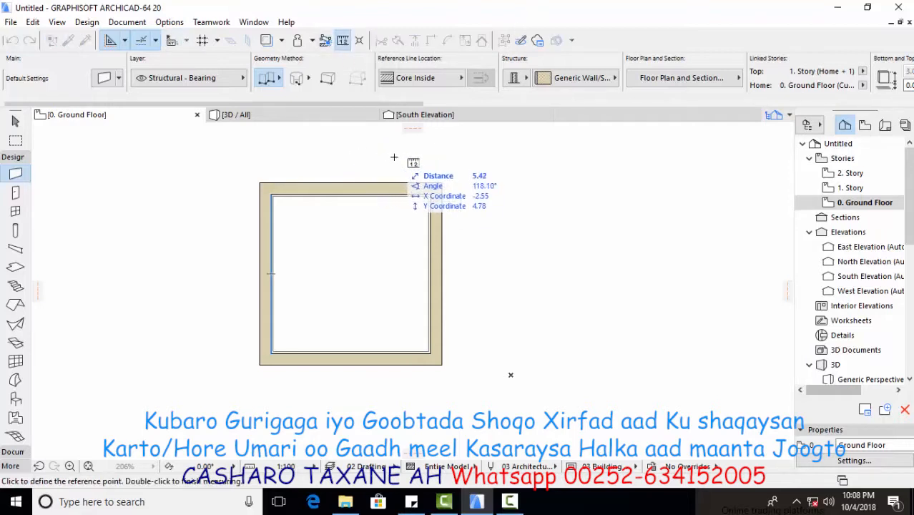
pyautogui.scroll(2, 337, 171)
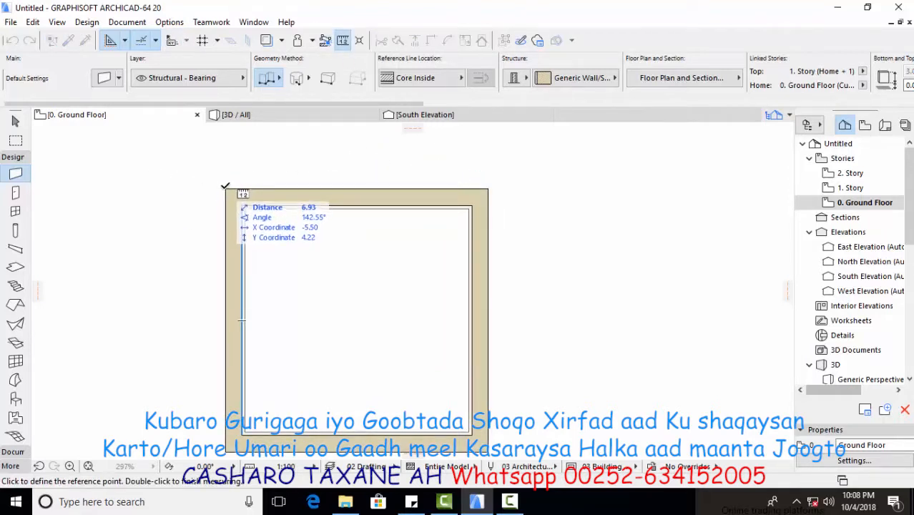
pyautogui.click(227, 188)
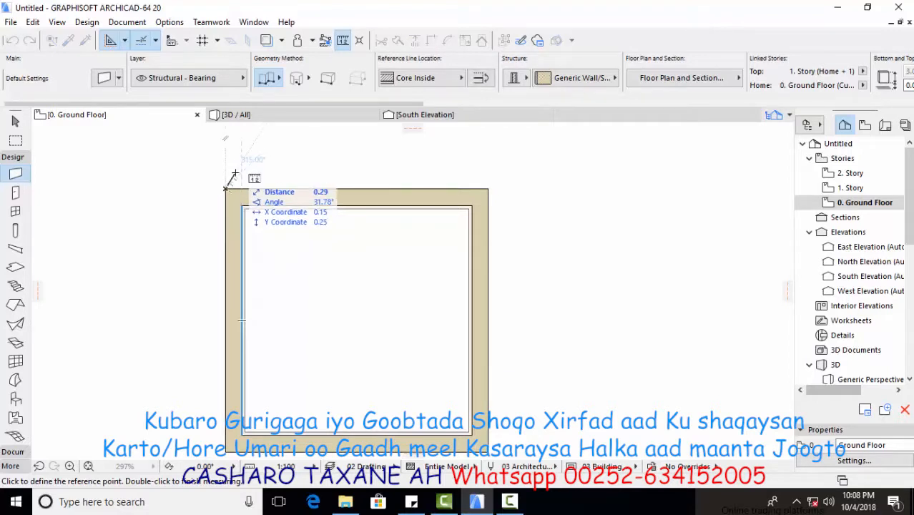
pyautogui.scroll(1, 252, 221)
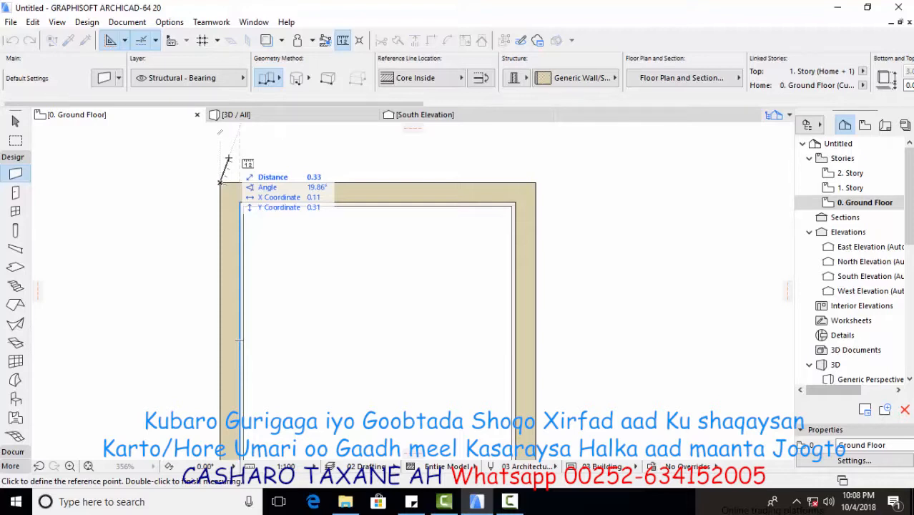
pyautogui.click(536, 181)
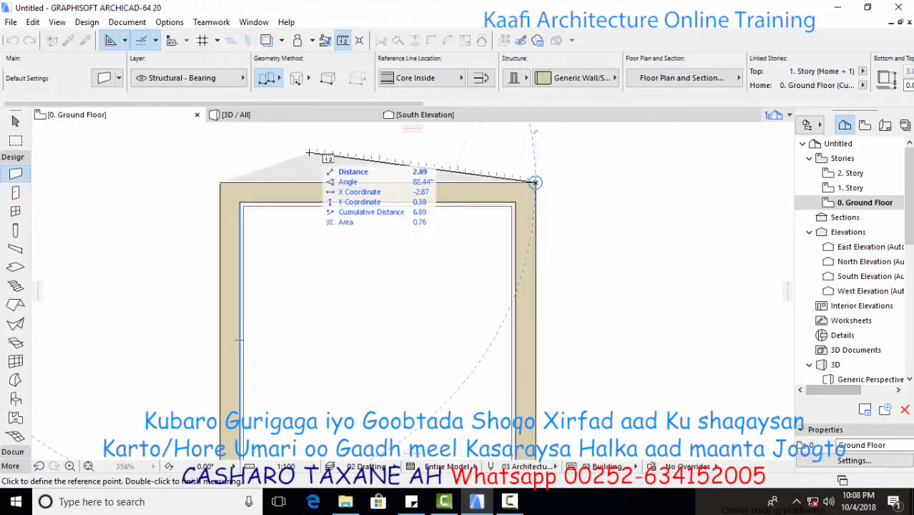
pyautogui.press('Escape')
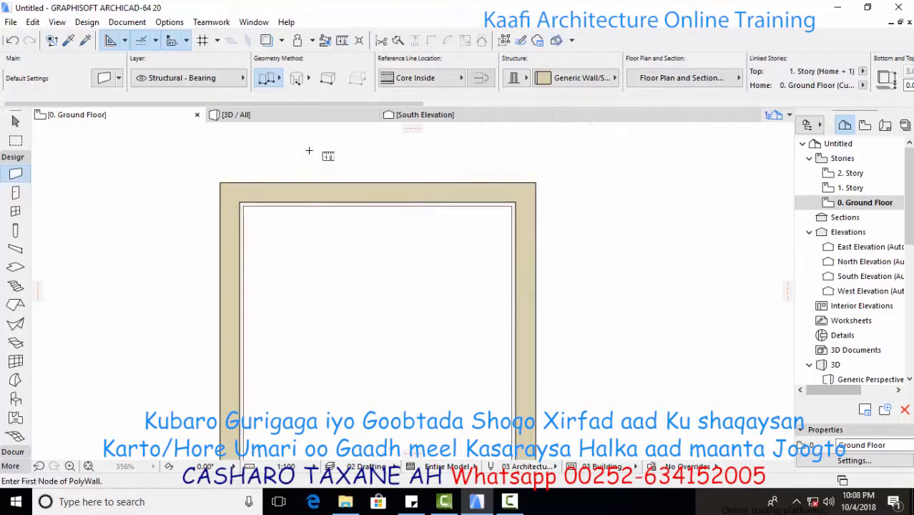
pyautogui.click(342, 40)
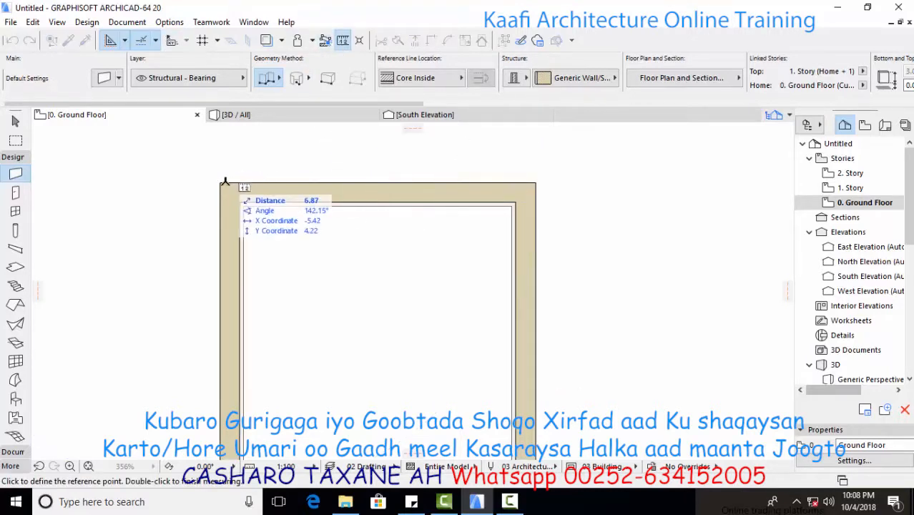
pyautogui.click(220, 183)
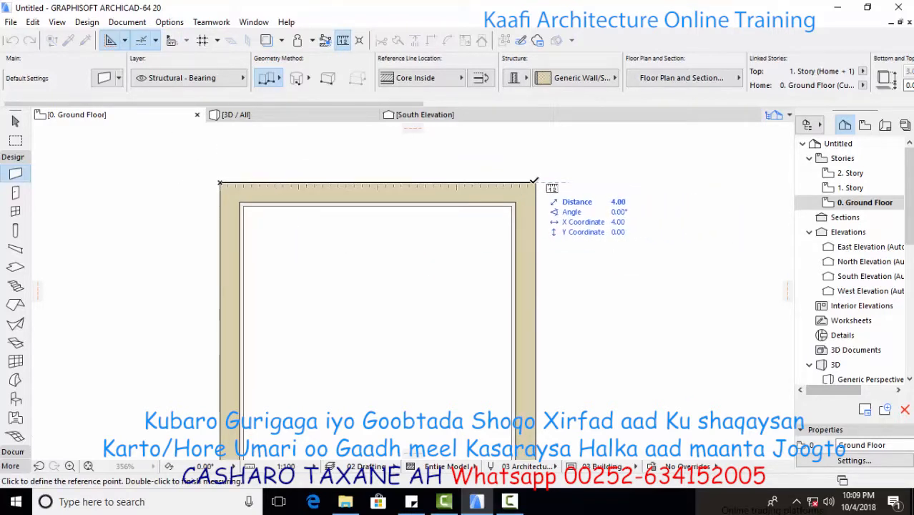
pyautogui.click(534, 184)
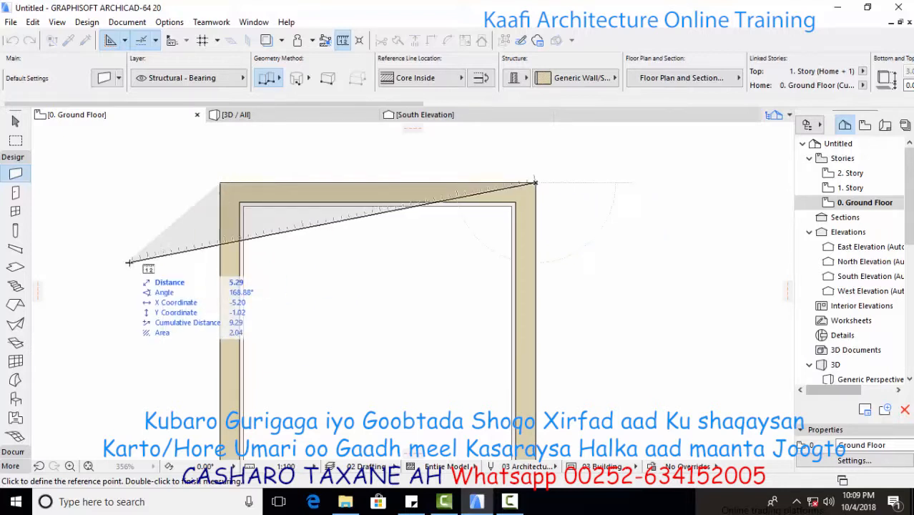
pyautogui.press('Escape')
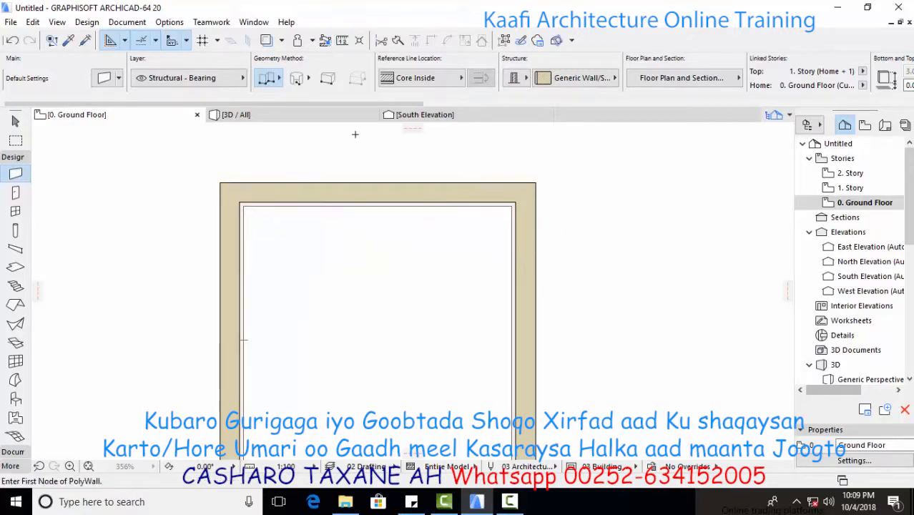
# Step: Measure the room's cumulative outer perimeter and area by going around all four outer wall corners back to the start
pyautogui.click(344, 40)
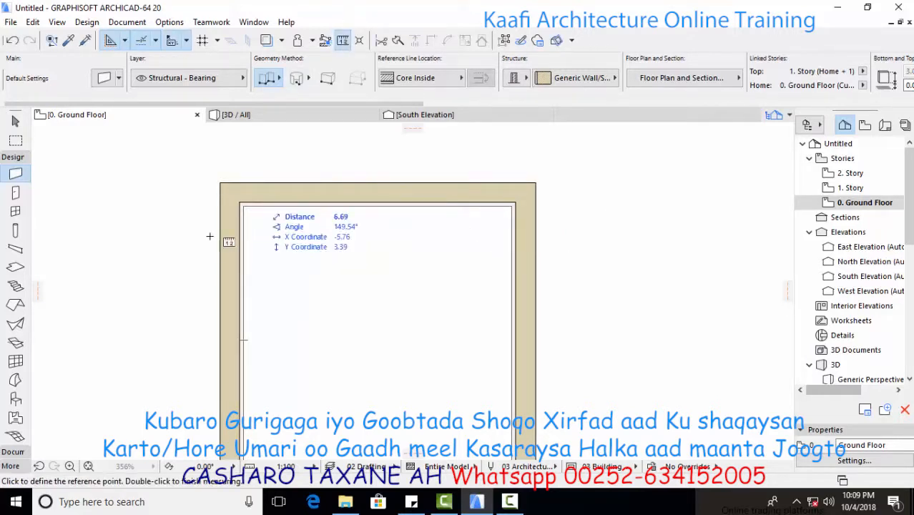
pyautogui.click(220, 183)
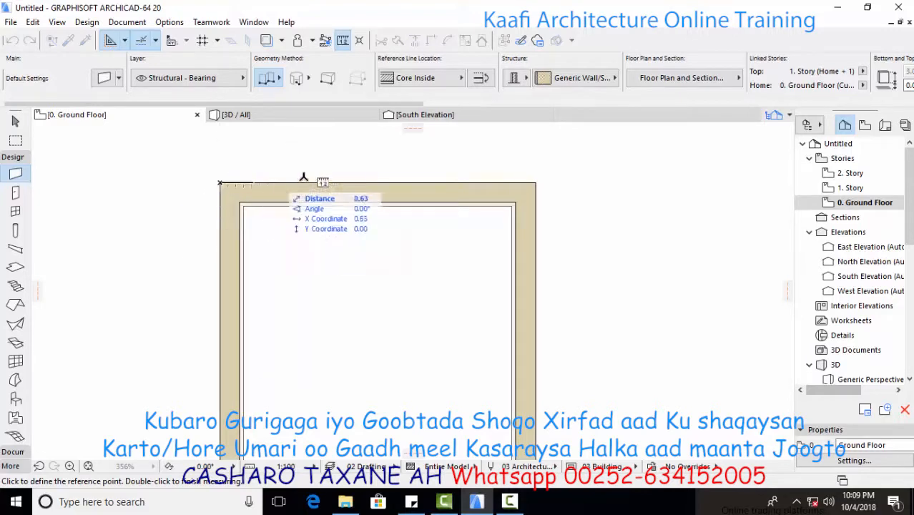
pyautogui.click(536, 181)
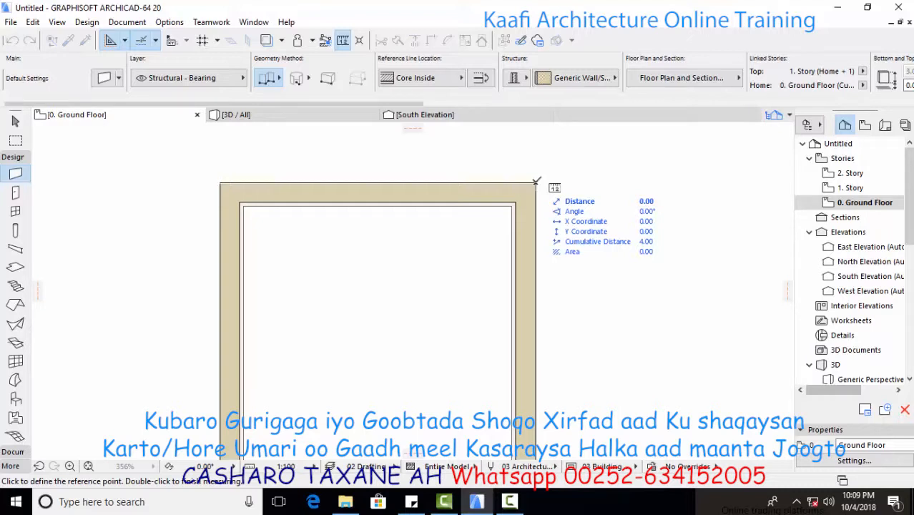
pyautogui.scroll(-3, 493, 215)
pyautogui.scroll(2, 496, 359)
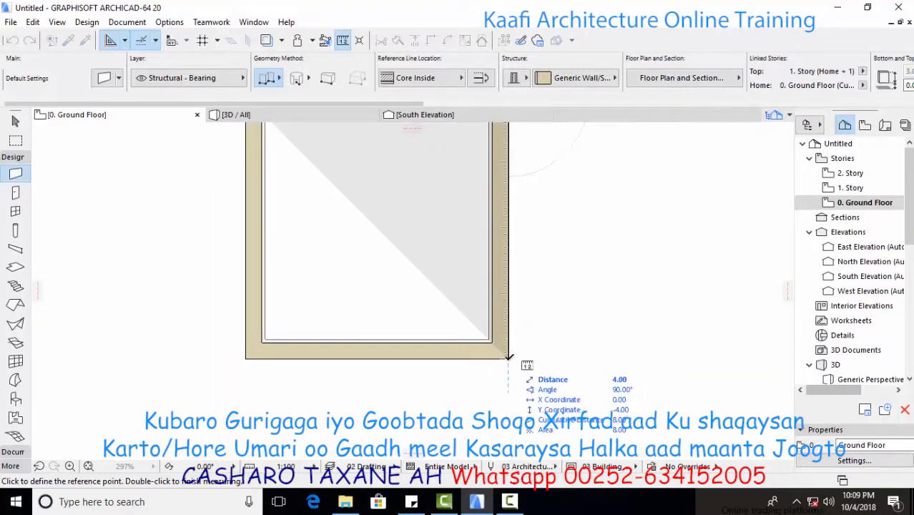
pyautogui.click(509, 358)
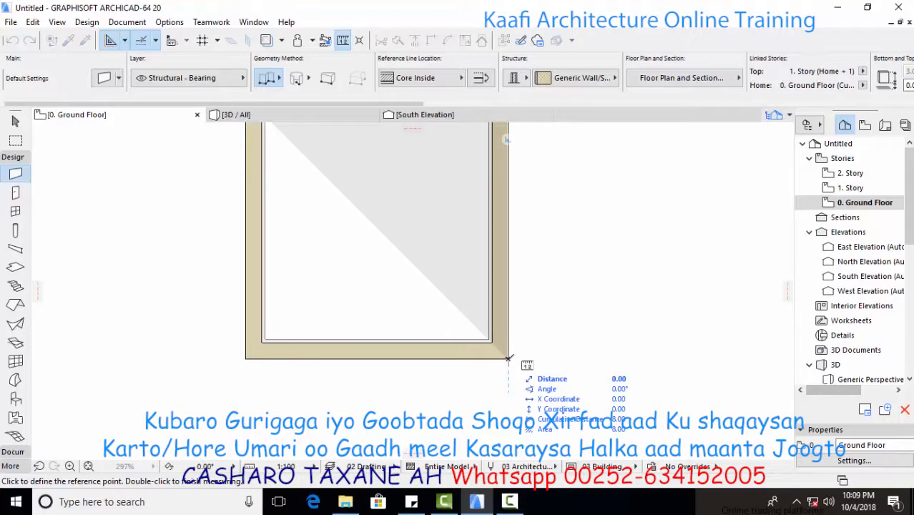
pyautogui.scroll(-1, 508, 357)
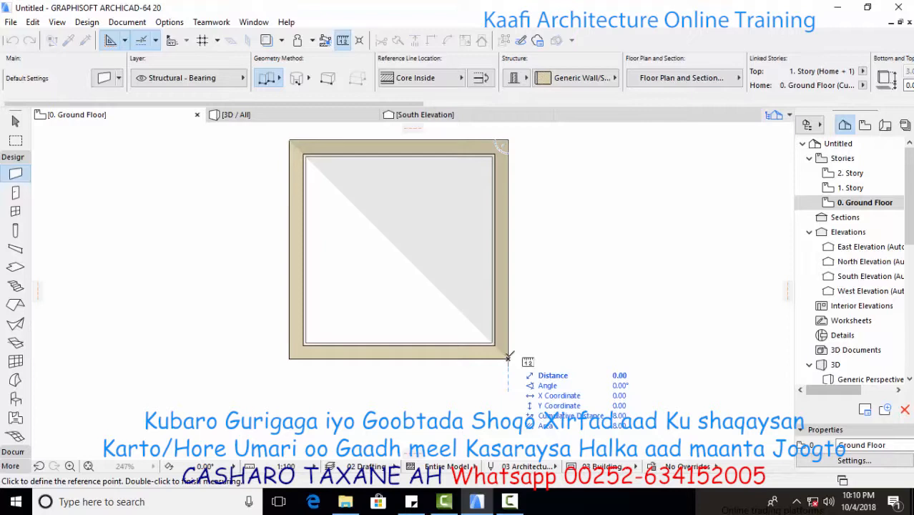
pyautogui.click(291, 356)
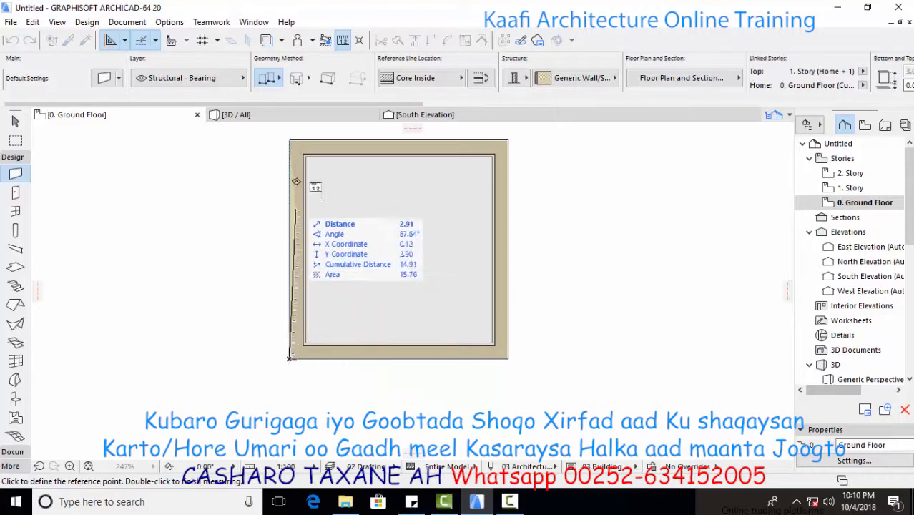
pyautogui.click(291, 137)
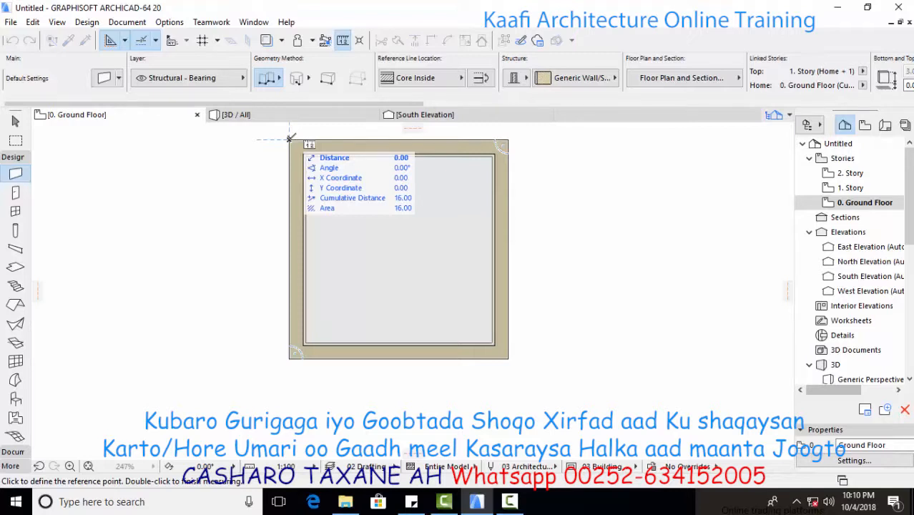
pyautogui.rightClick(290, 138)
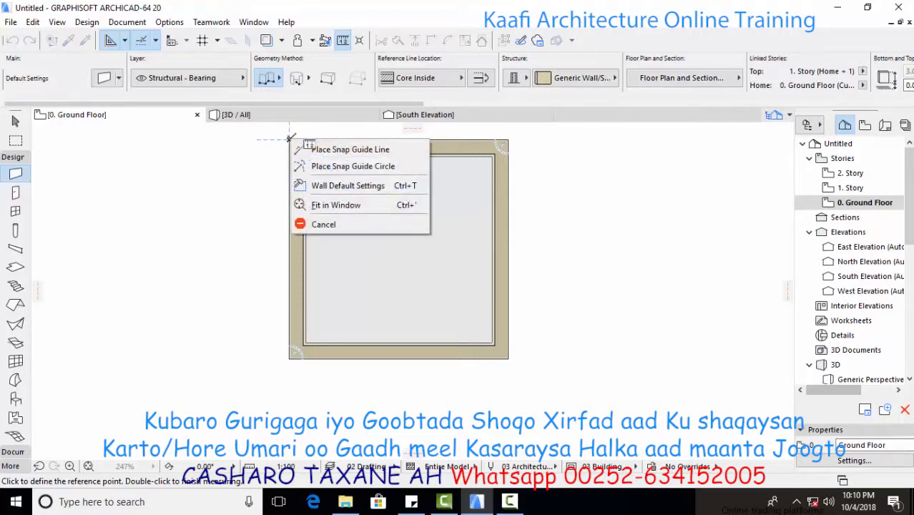
pyautogui.click(327, 278)
pyautogui.scroll(-3, 123, 249)
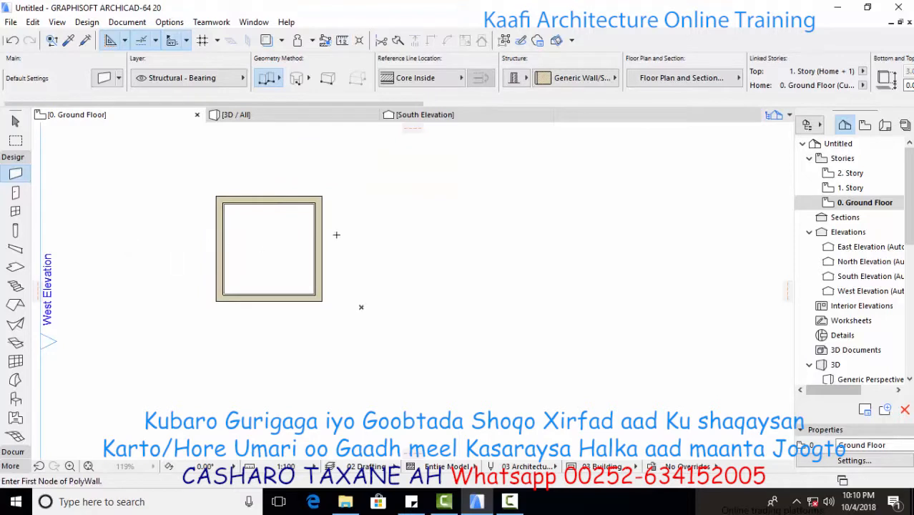
pyautogui.scroll(2, 282, 190)
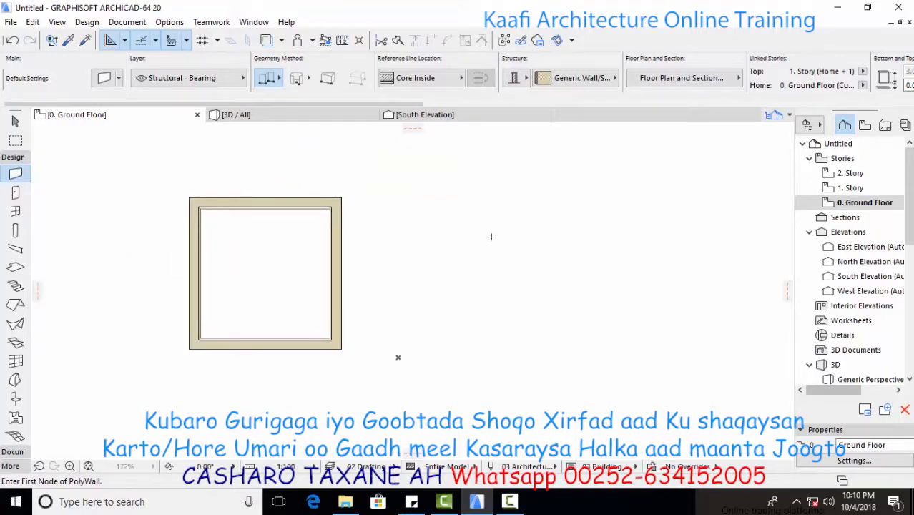
pyautogui.scroll(1, 556, 228)
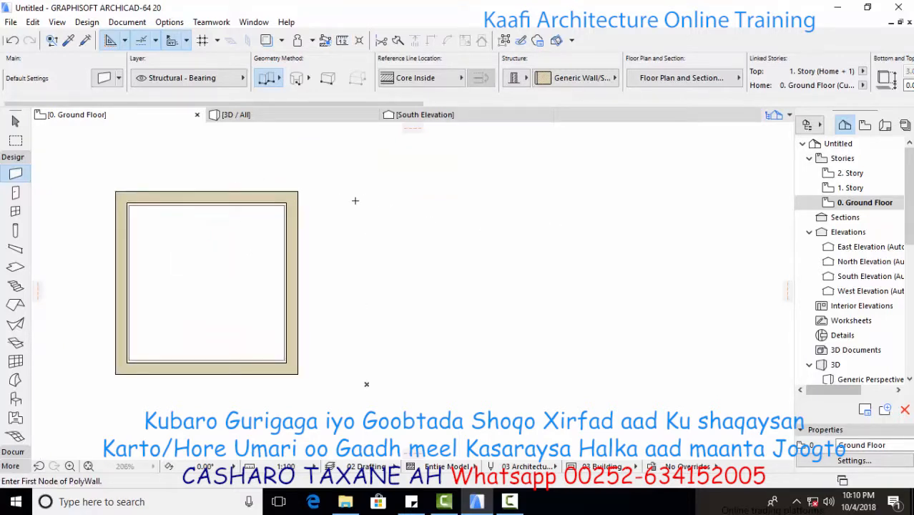
pyautogui.click(355, 201)
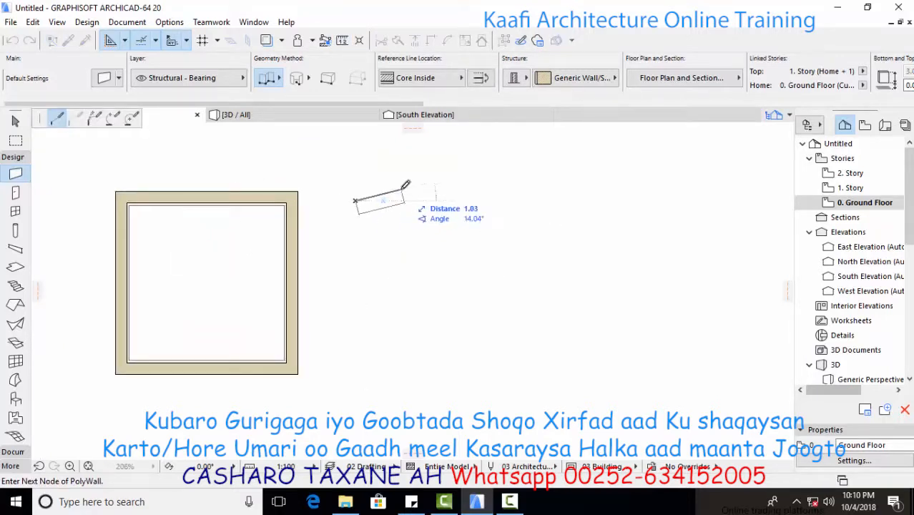
pyautogui.click(342, 40)
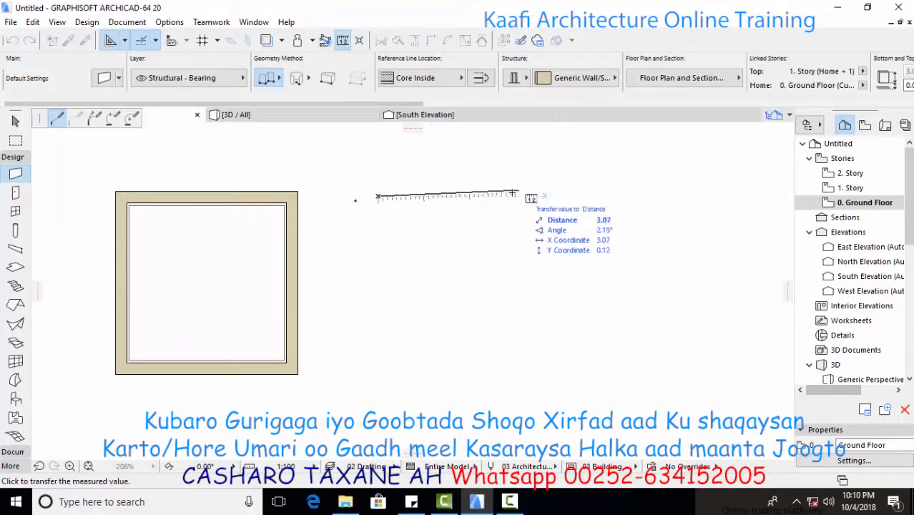
pyautogui.click(451, 199)
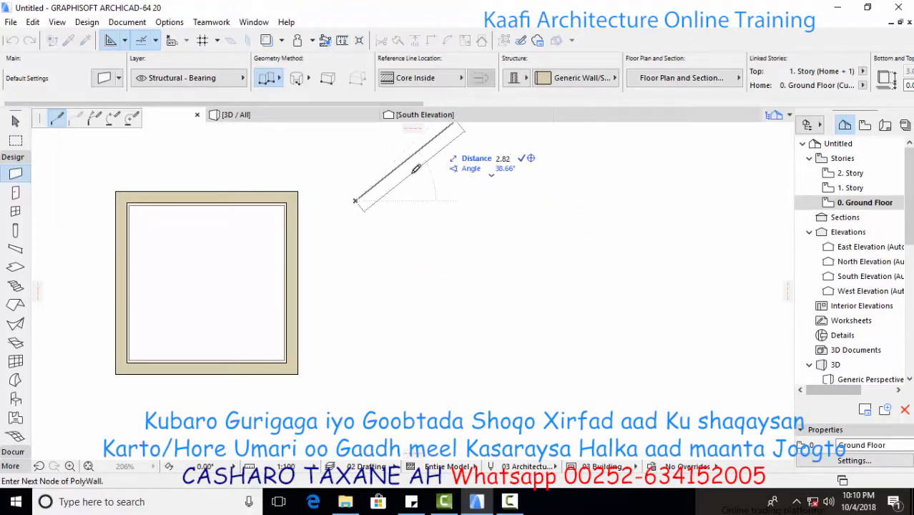
pyautogui.press('Escape')
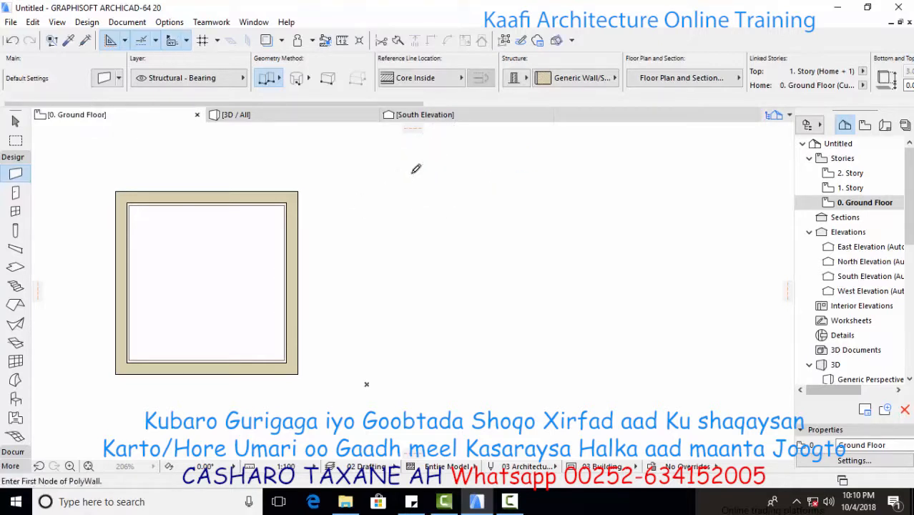
# Step: Measure the cumulative distance and area of an irregular eight-cornered outline in the empty space beside the room, closing it at its starting point
pyautogui.press('m')
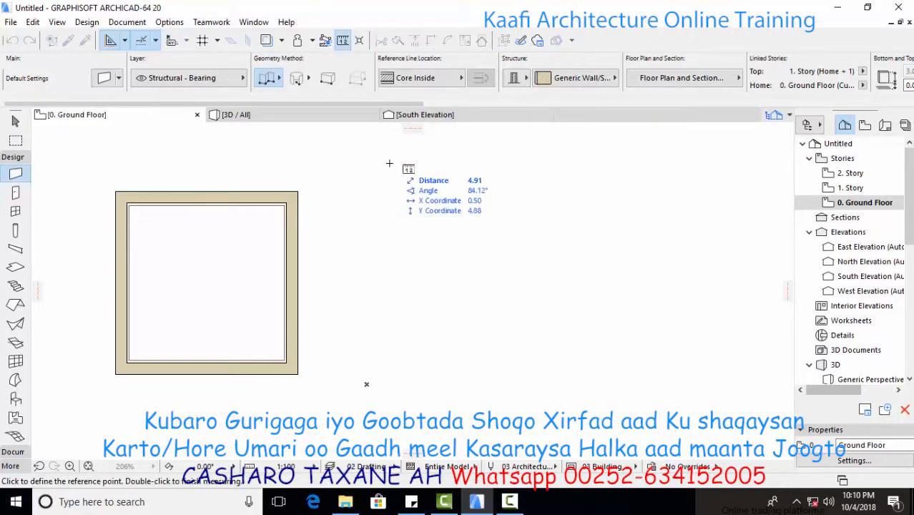
pyautogui.click(397, 190)
pyautogui.click(562, 191)
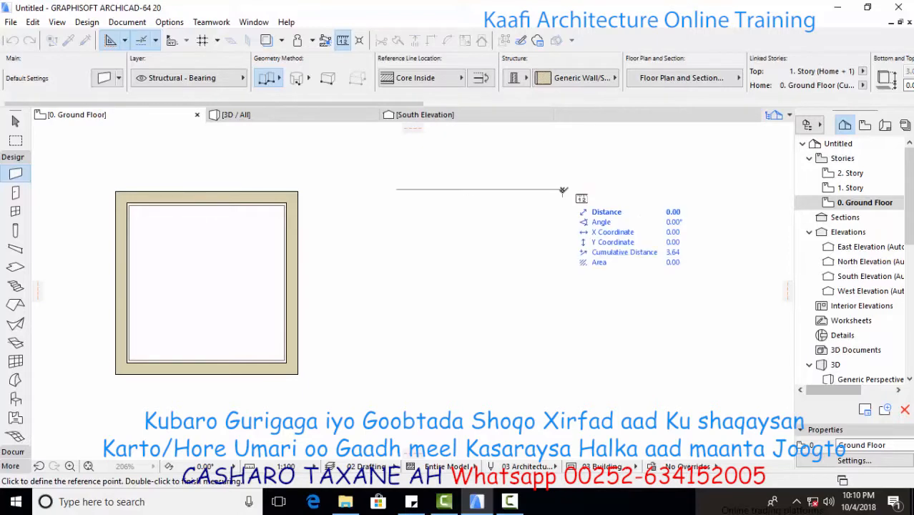
pyautogui.click(564, 301)
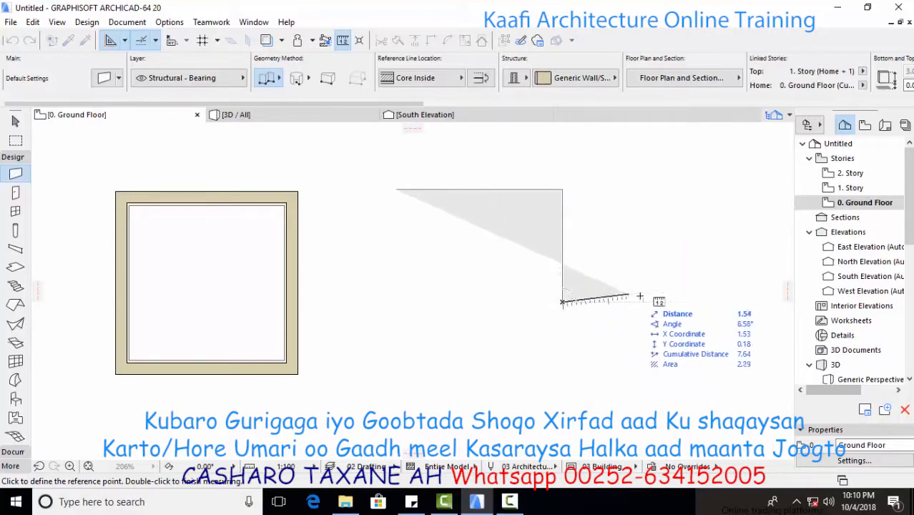
pyautogui.click(666, 302)
pyautogui.click(631, 407)
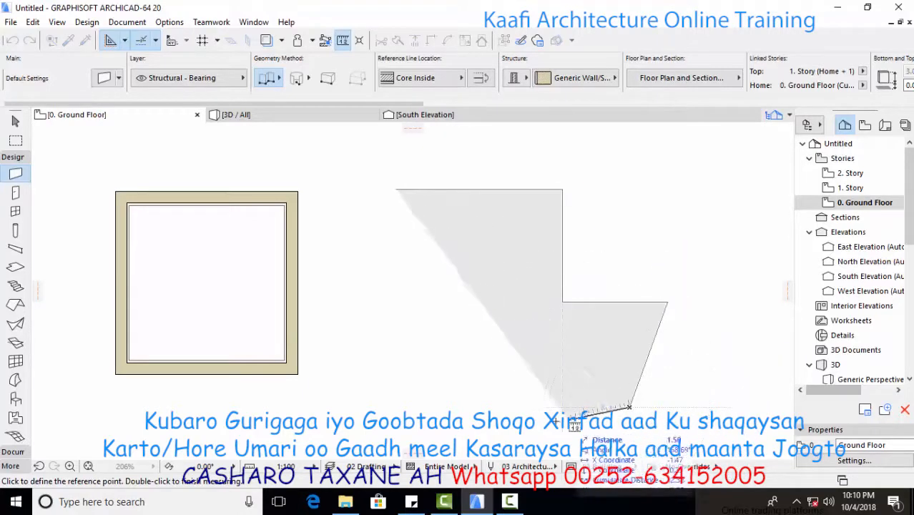
pyautogui.click(531, 413)
pyautogui.click(524, 288)
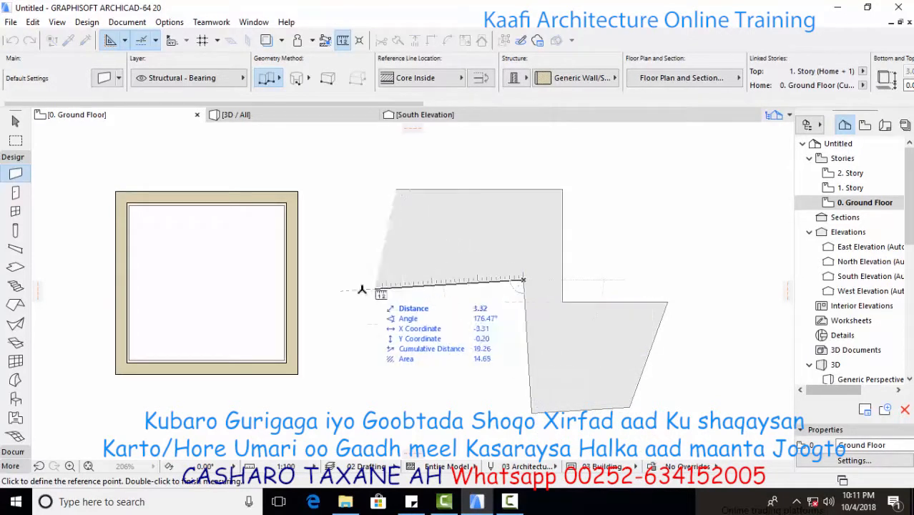
pyautogui.click(362, 289)
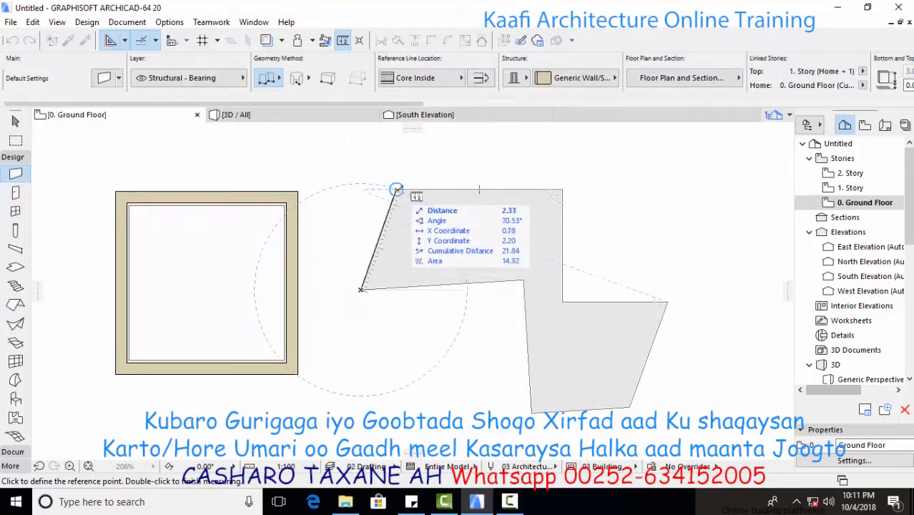
pyautogui.click(398, 191)
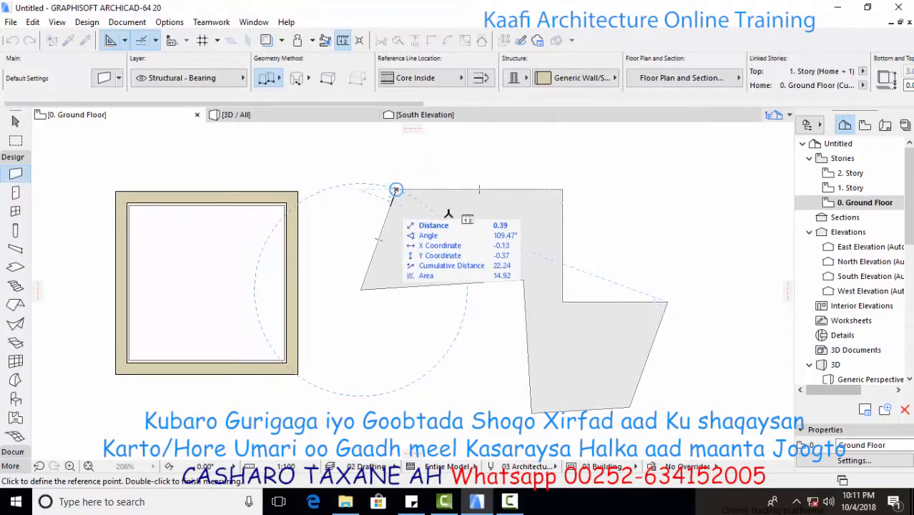